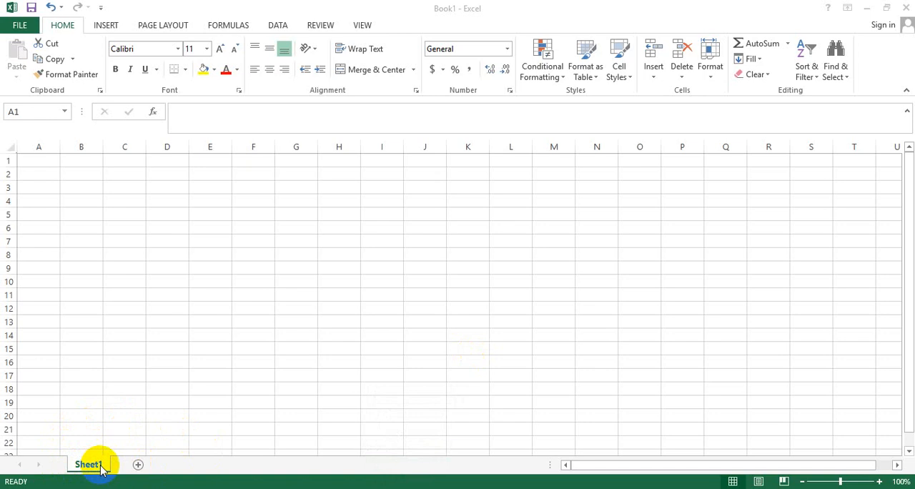
# In the general Excel options, set the number of sheets included in new workbooks to 3.
pyautogui.click(10, 30)
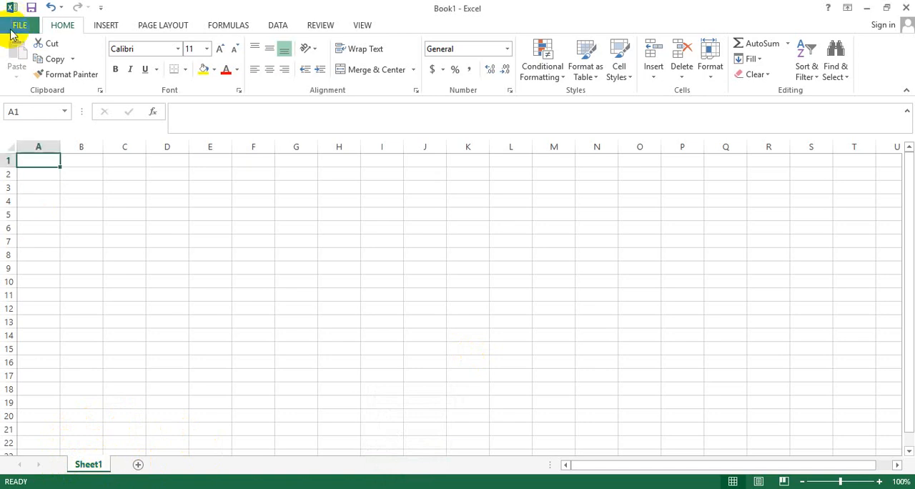
pyautogui.click(11, 30)
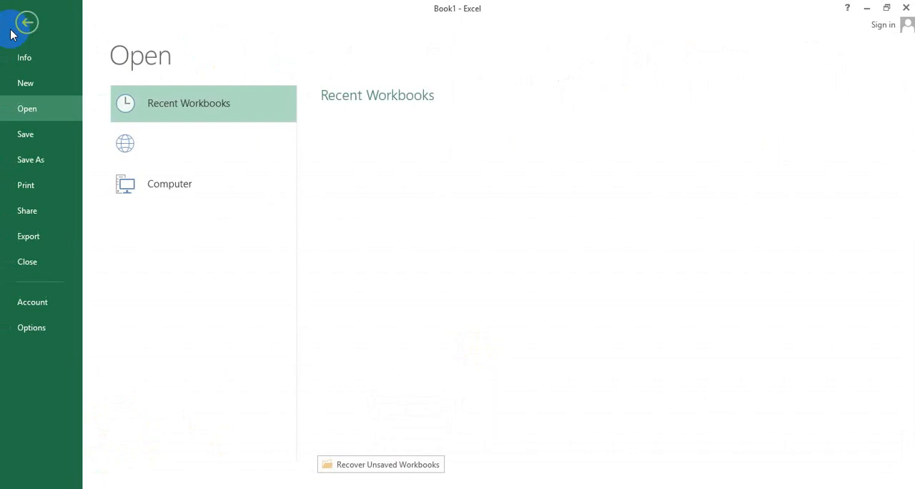
pyautogui.click(28, 327)
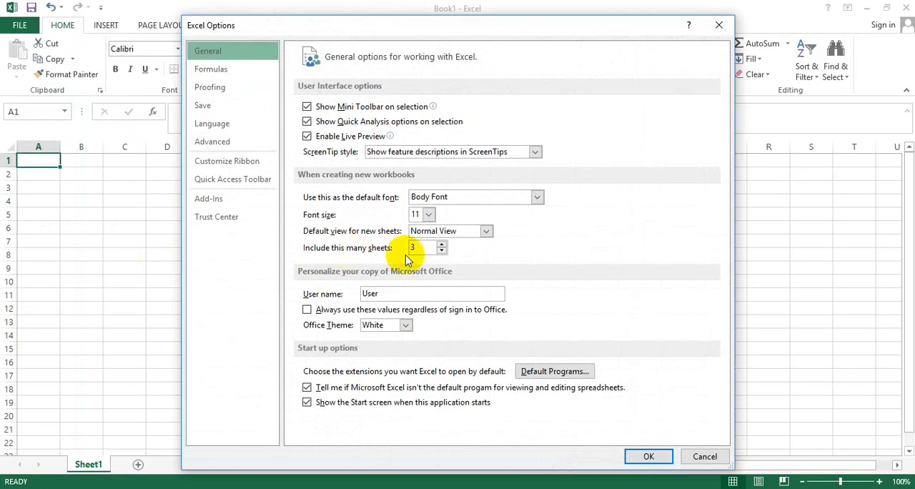
pyautogui.click(442, 251)
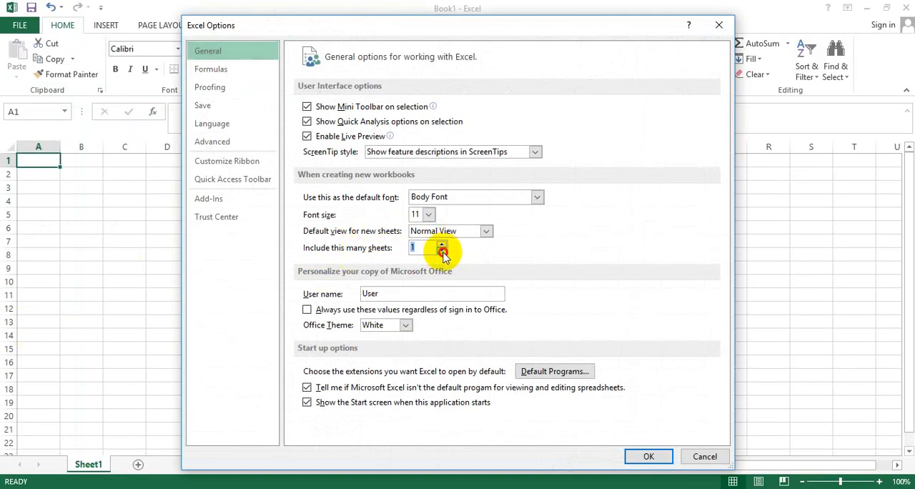
pyautogui.click(443, 251)
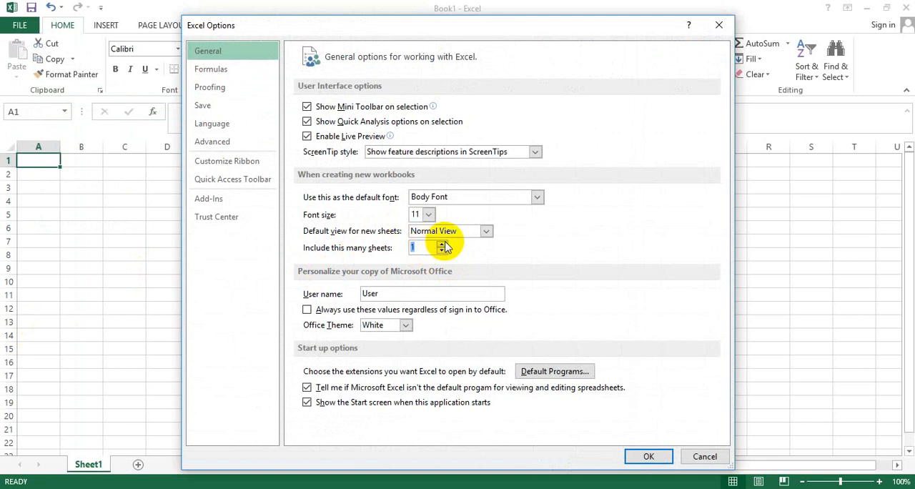
pyautogui.click(443, 243)
pyautogui.click(442, 244)
pyautogui.click(442, 243)
pyautogui.click(443, 244)
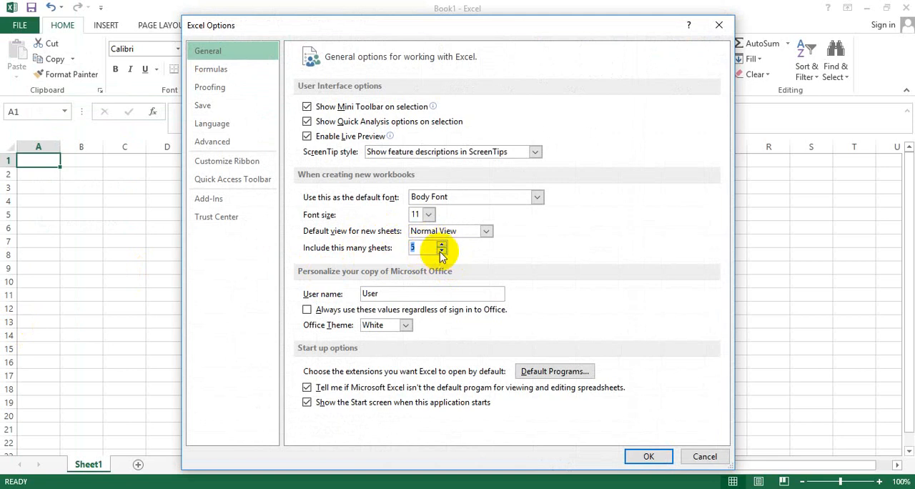
pyautogui.click(441, 251)
pyautogui.click(441, 251)
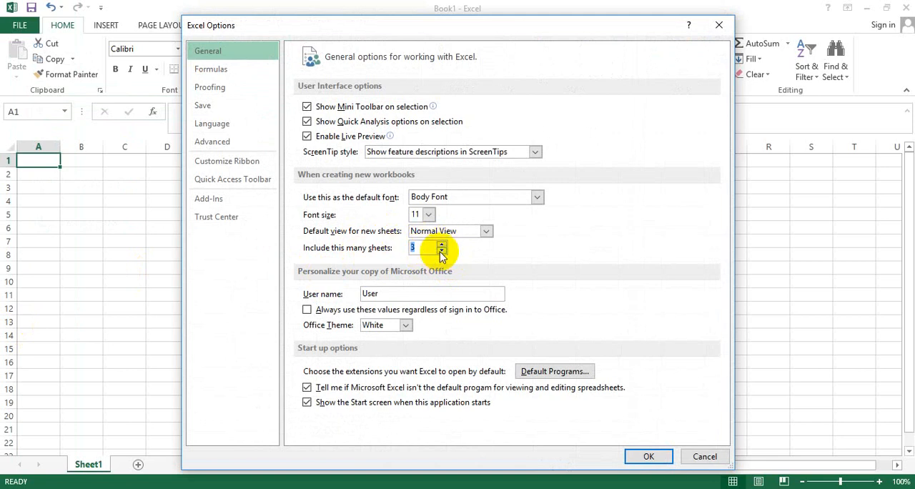
pyautogui.click(639, 454)
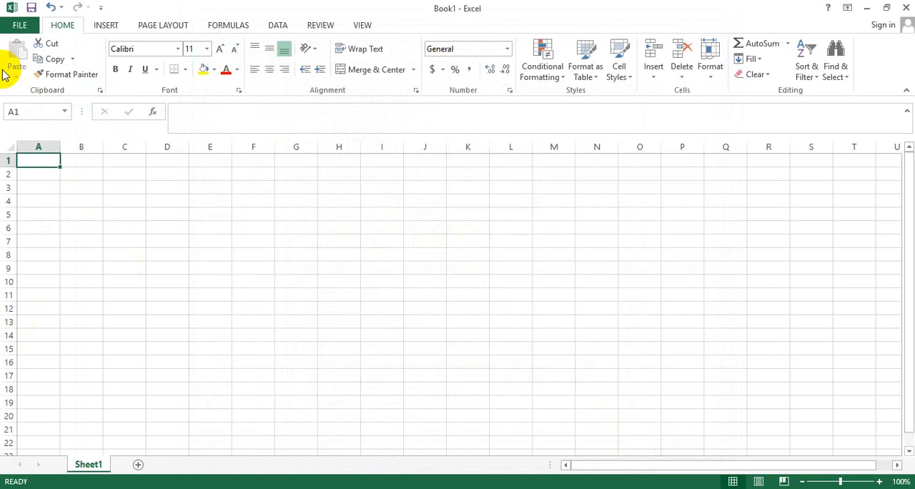
# Create a blank workbook to check its default sheets, and close it again.
pyautogui.click(22, 24)
pyautogui.click(24, 85)
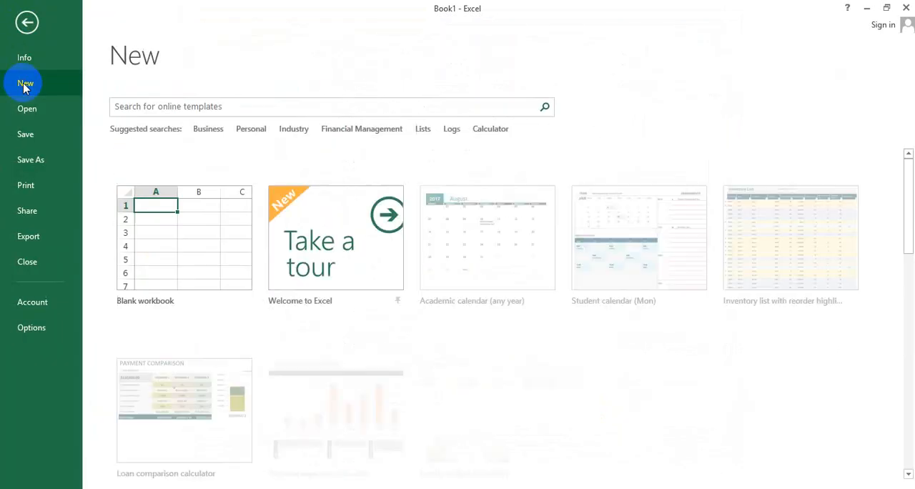
pyautogui.click(203, 267)
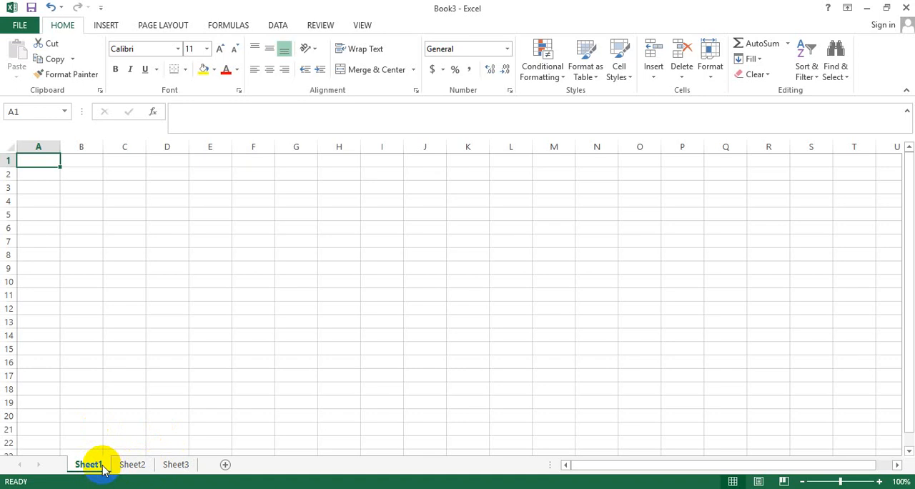
pyautogui.click(905, 8)
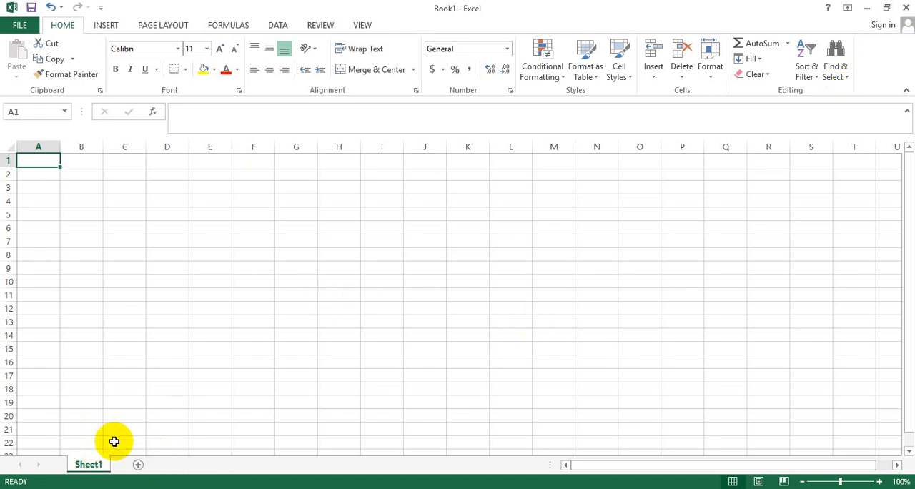
# Rename the Sheet1 worksheet as Introduction.
pyautogui.rightClick(94, 465)
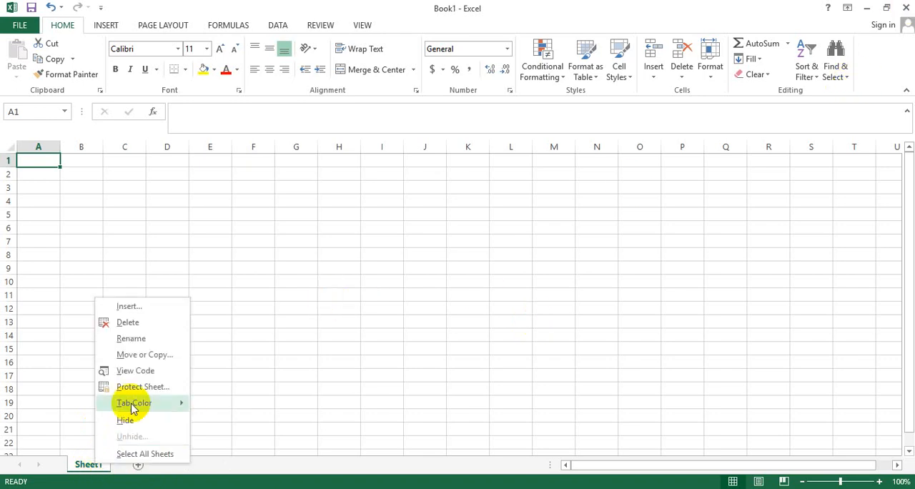
pyautogui.click(133, 339)
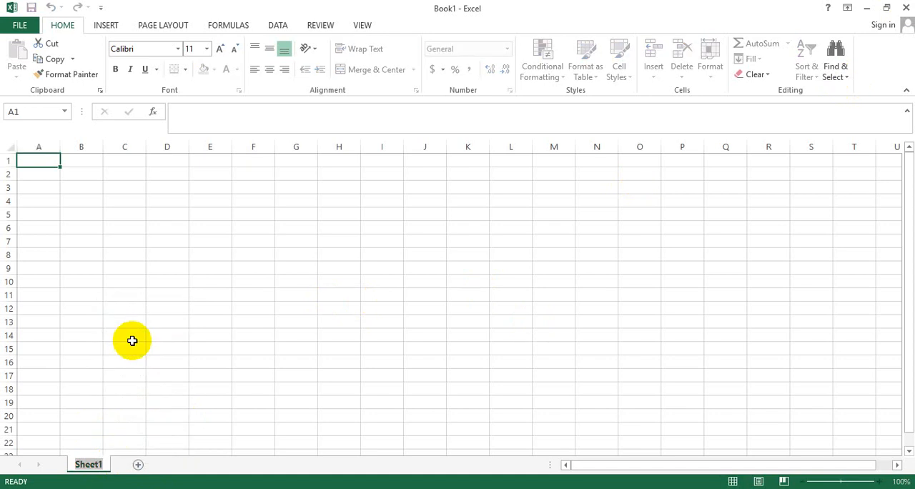
pyautogui.write('Intro')
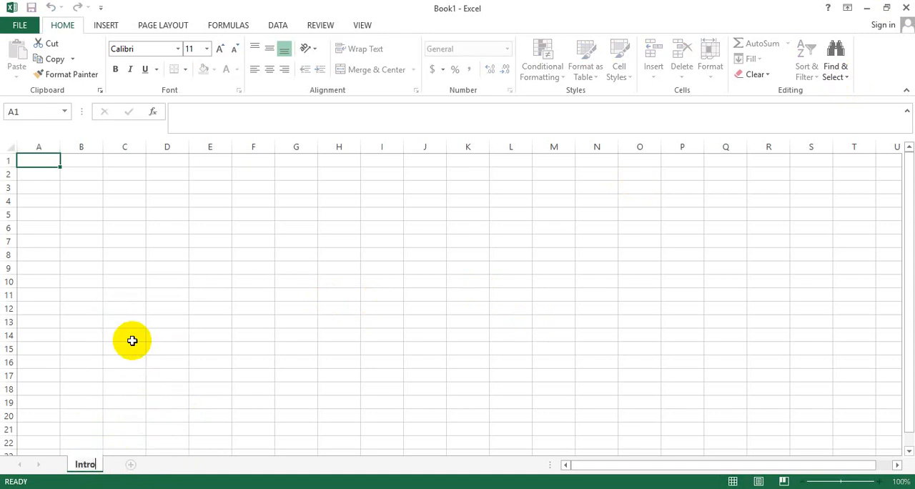
pyautogui.write('duction')
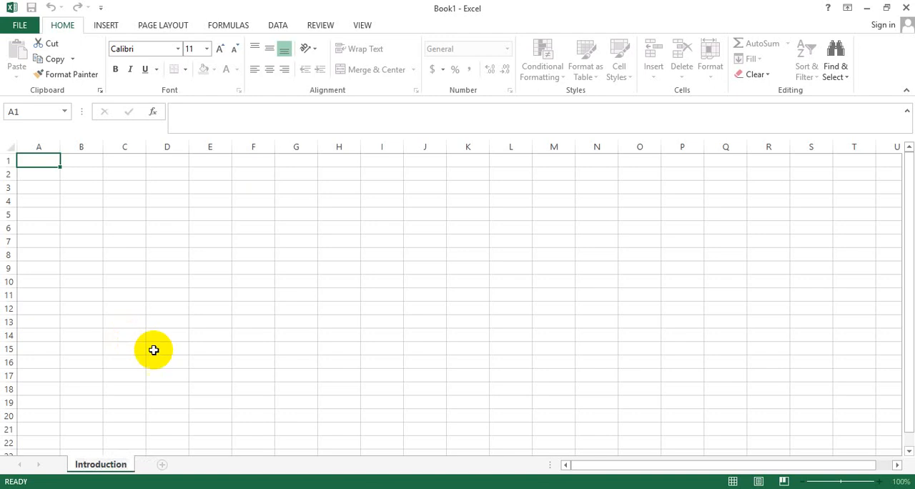
pyautogui.click(158, 350)
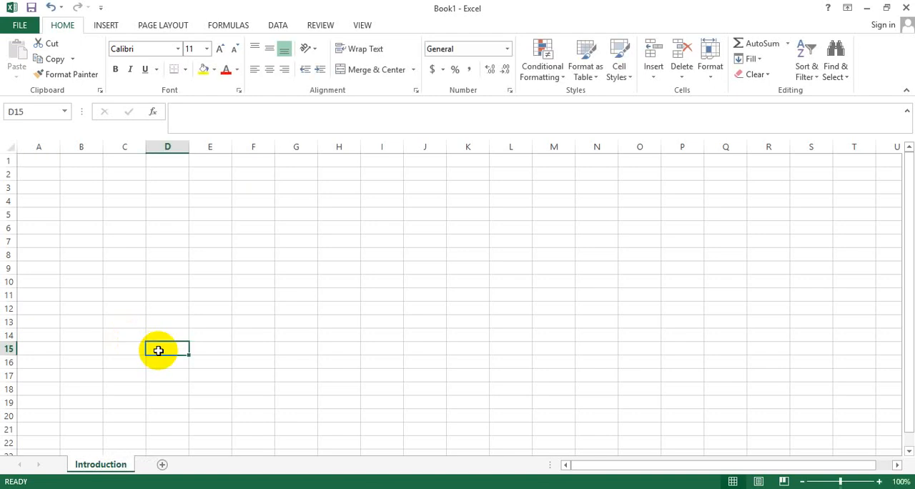
# Rename the Introduction worksheet as Basics.
pyautogui.rightClick(118, 468)
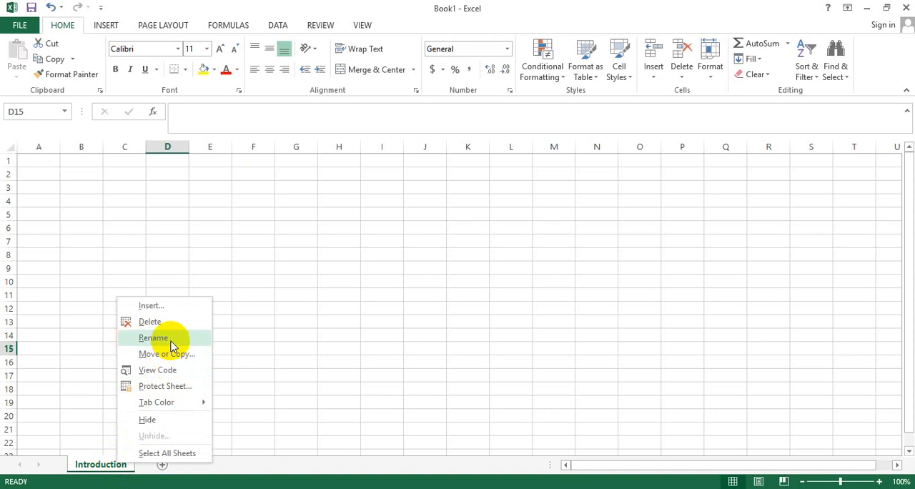
pyautogui.click(108, 469)
pyautogui.doubleClick(108, 469)
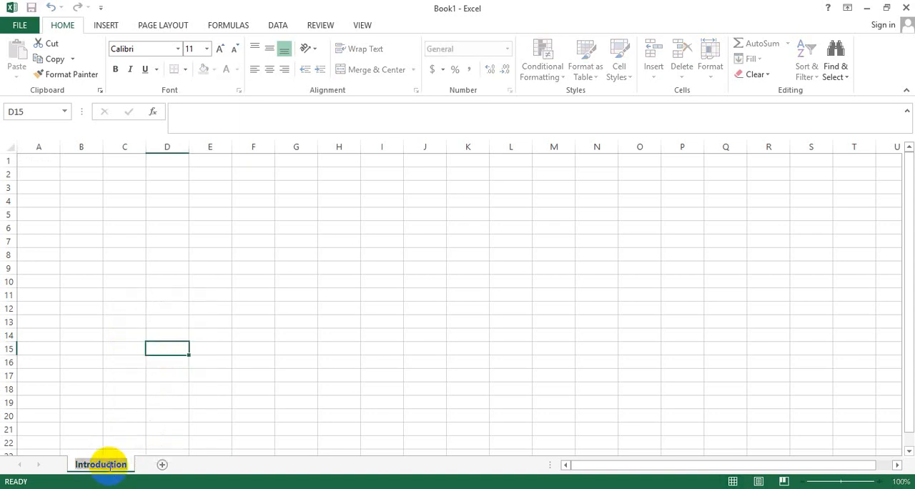
pyautogui.write('Basics')
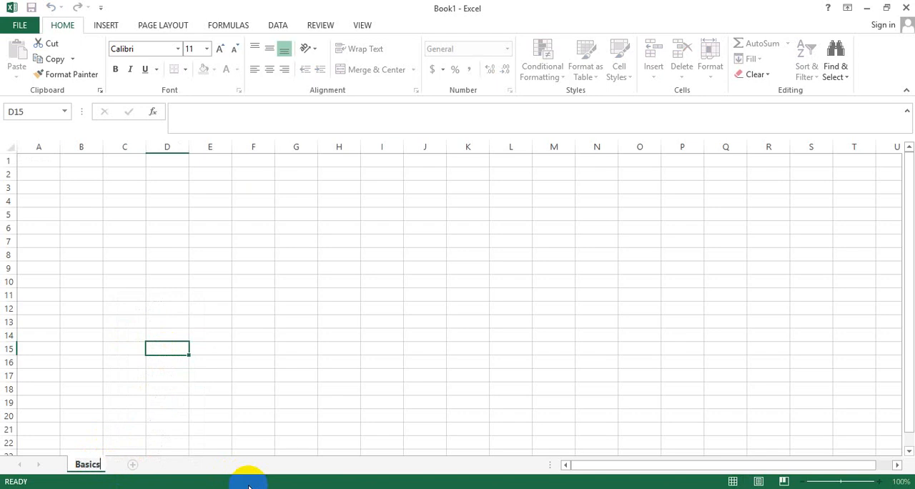
pyautogui.press('Return')
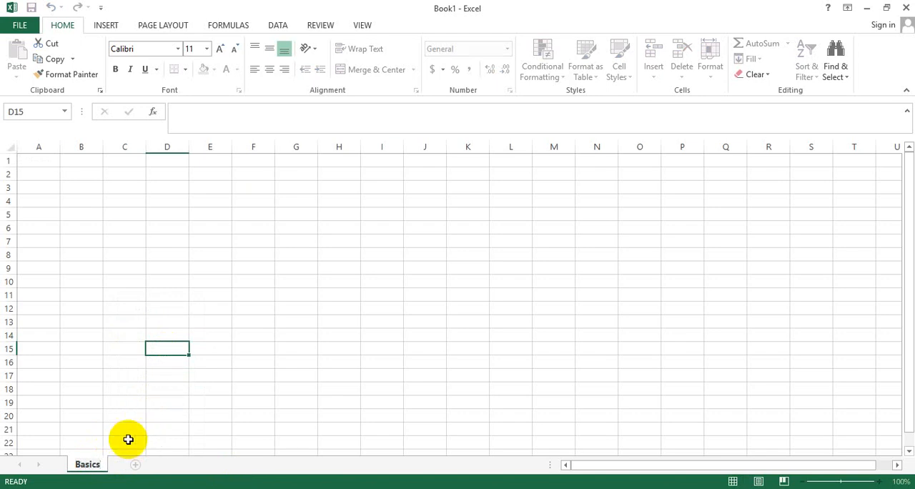
pyautogui.click(111, 413)
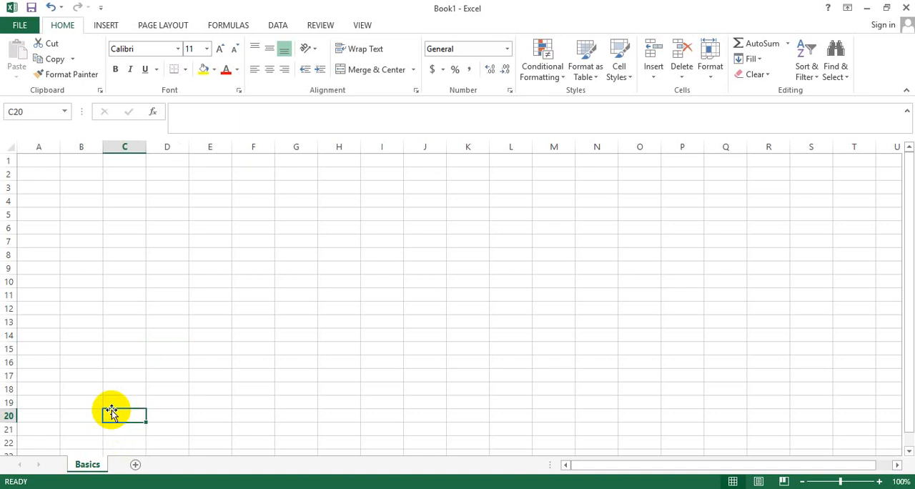
# Add three new worksheets after the Basics sheet.
pyautogui.click(135, 465)
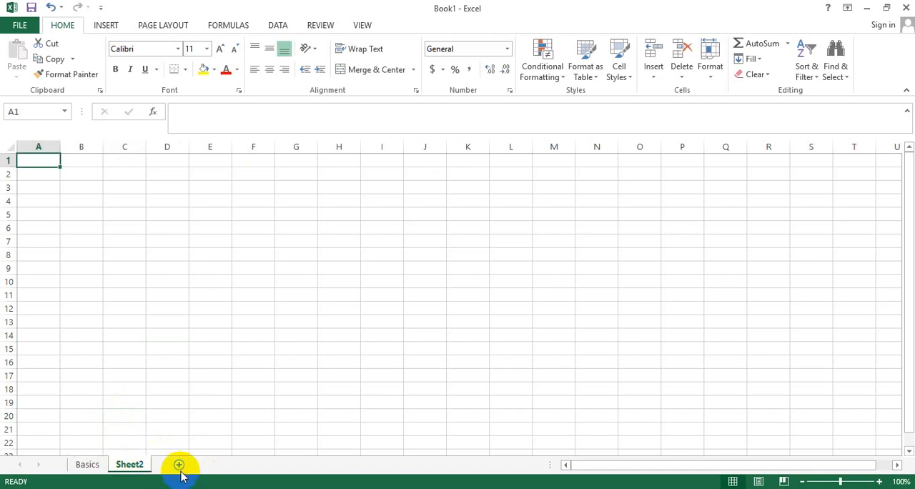
pyautogui.doubleClick(179, 464)
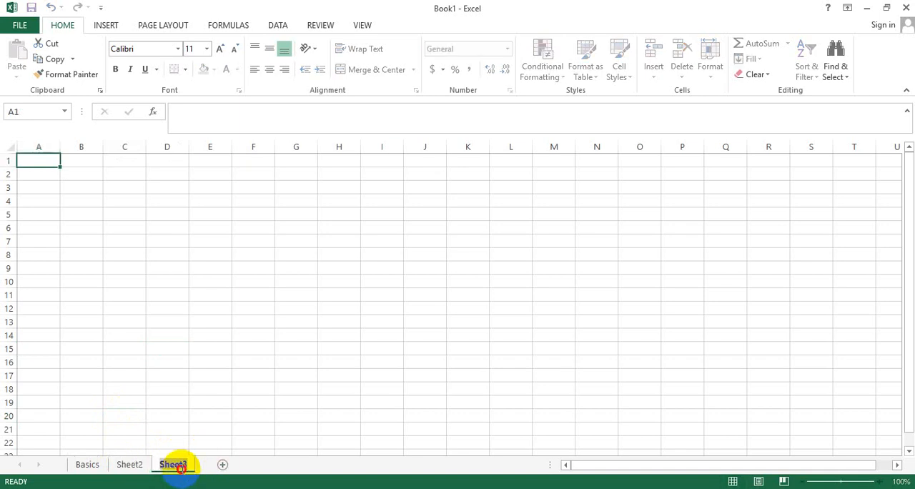
pyautogui.click(223, 465)
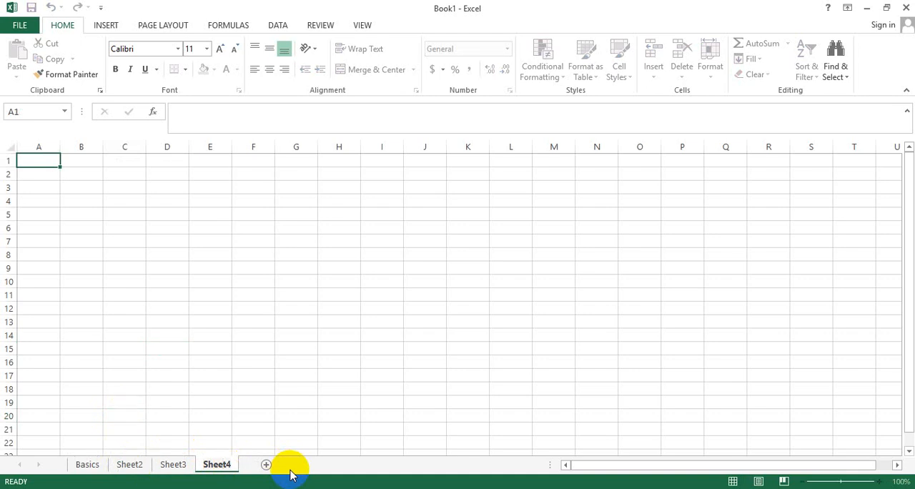
# Rename the Sheet2 worksheet as Intro.
pyautogui.click(129, 464)
pyautogui.rightClick(134, 467)
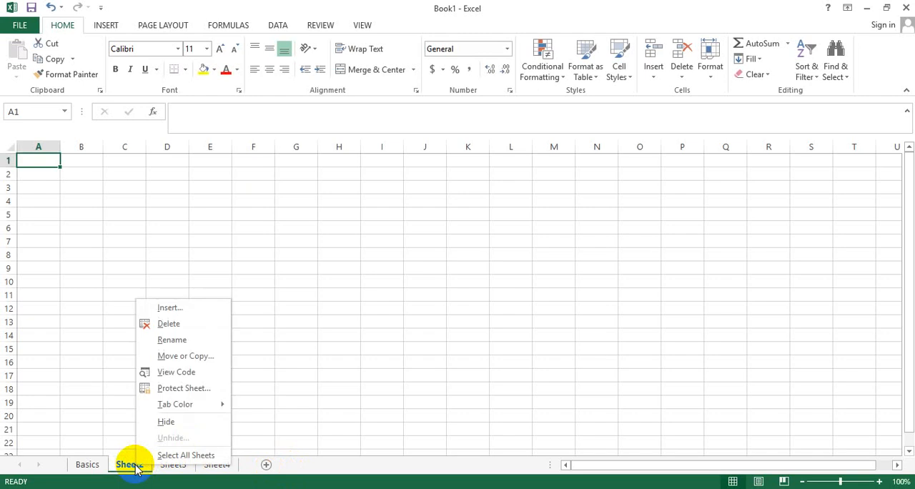
pyautogui.click(186, 338)
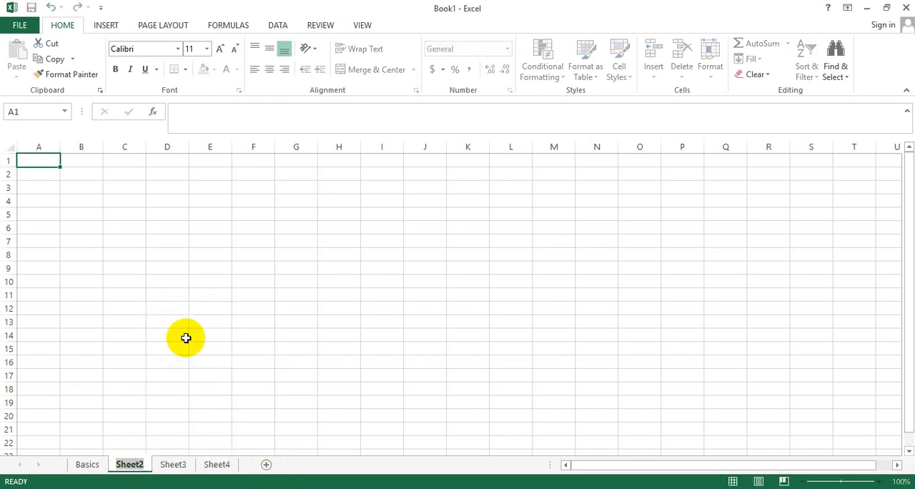
pyautogui.write('Intro')
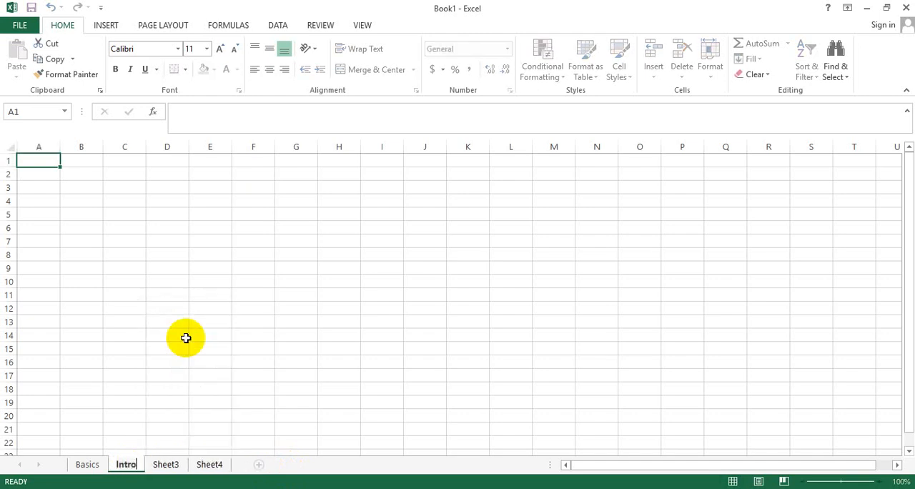
pyautogui.press('Return')
pyautogui.click(136, 420)
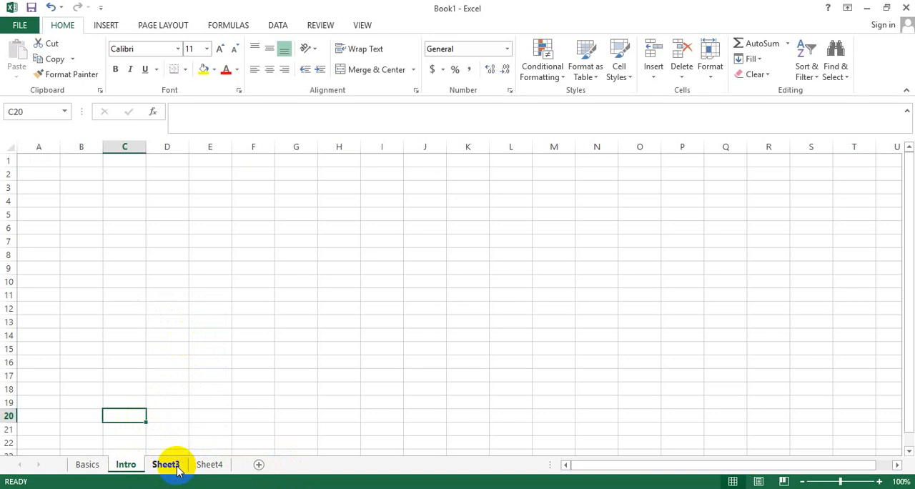
# Move the Sheet3 worksheet between Basics and Intro.
pyautogui.moveTo(178, 470)
pyautogui.mouseDown()
pyautogui.moveTo(91, 464)
pyautogui.moveTo(159, 463)
pyautogui.mouseUp()
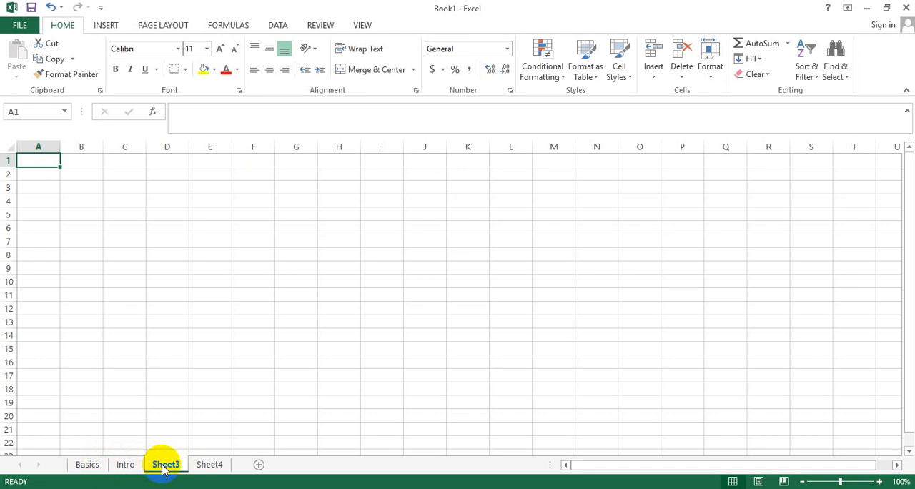
pyautogui.moveTo(163, 468); pyautogui.dragTo(121, 465)
# On the Basics sheet, enter 1, 2 and 3 in cells B8 to B10 and fill the series down to 5 in B12.
pyautogui.click(87, 465)
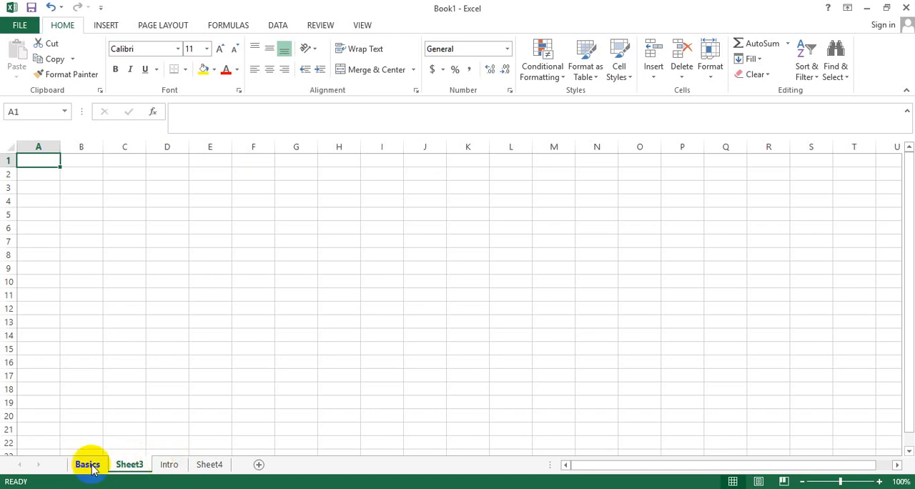
pyautogui.click(98, 252)
pyautogui.write('1')
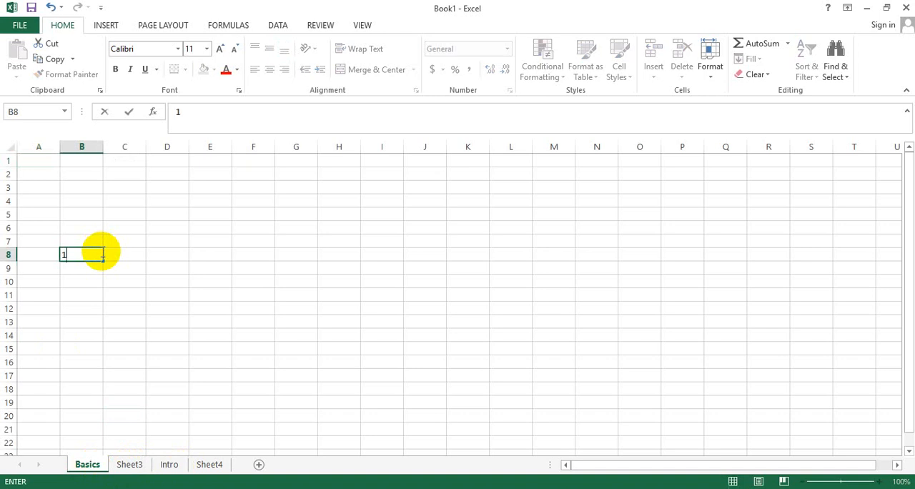
pyautogui.press('Return')
pyautogui.write('2')
pyautogui.press('Return')
pyautogui.write('3')
pyautogui.press('Return')
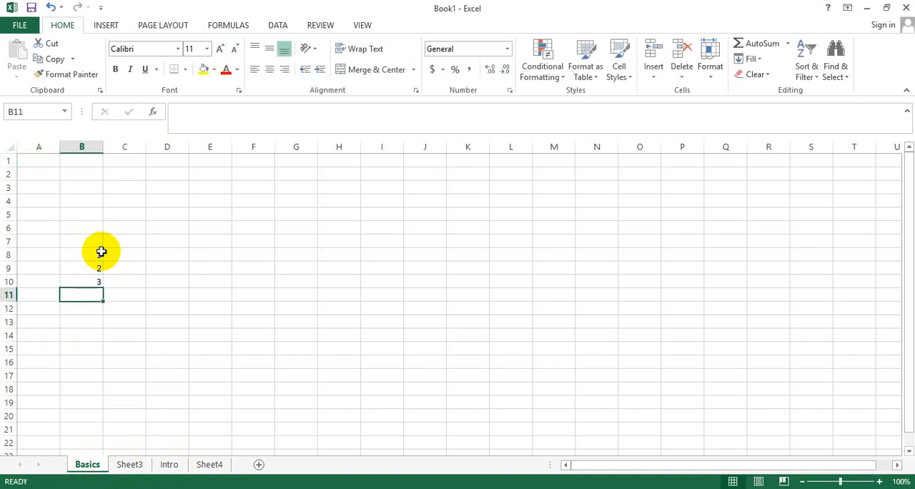
pyautogui.click(100, 257)
pyautogui.moveTo(100, 257); pyautogui.dragTo(104, 314)
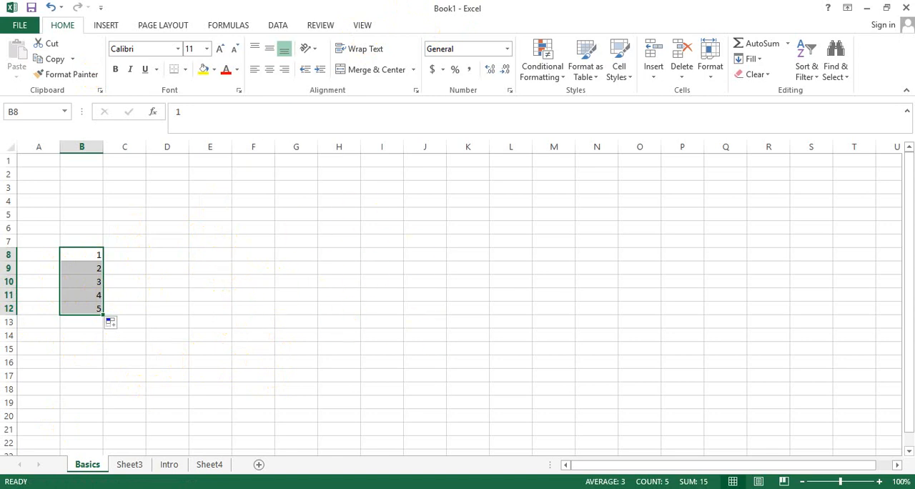
# Copy the Basics worksheet into a new workbook, keeping the original sheet in Book1.
pyautogui.rightClick(100, 467)
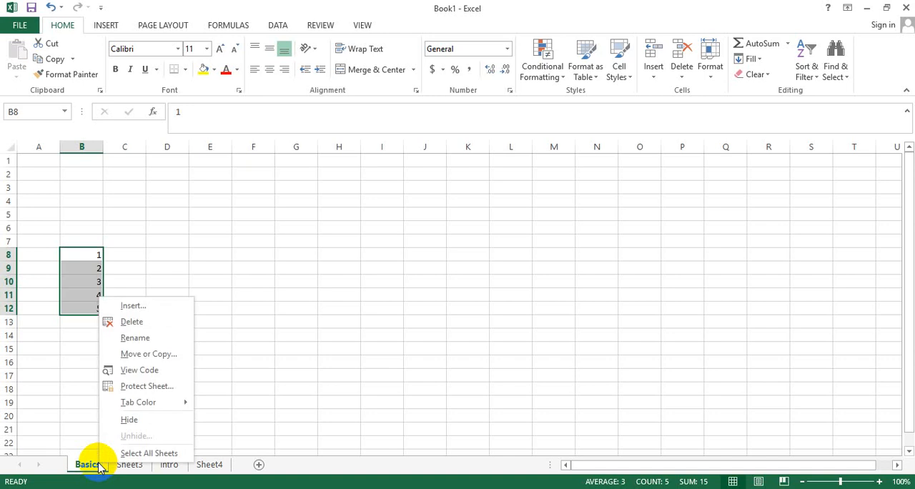
pyautogui.click(163, 355)
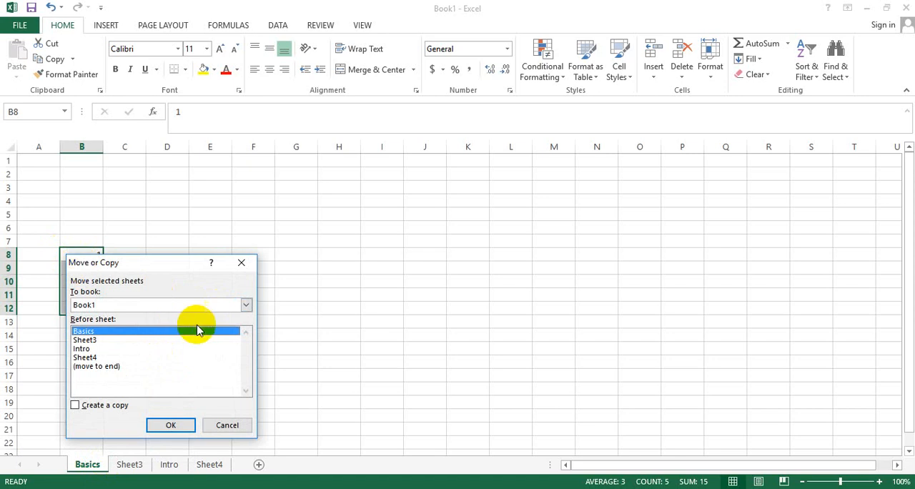
pyautogui.click(246, 305)
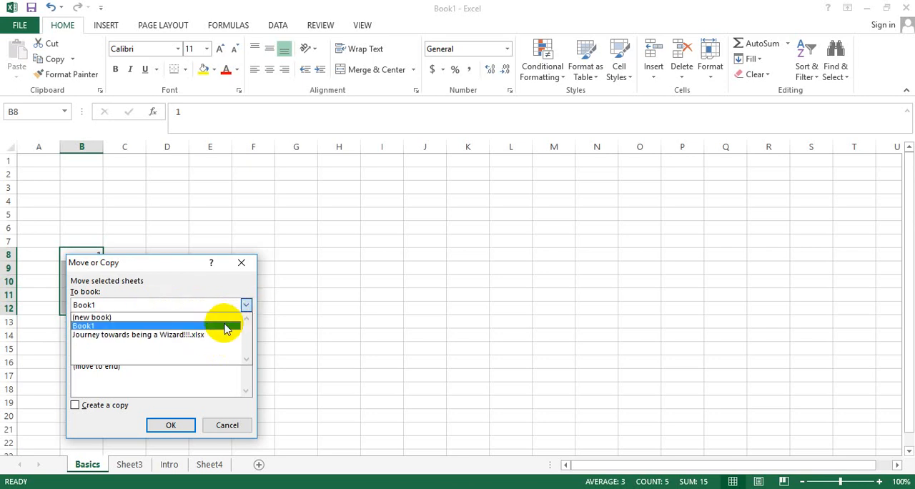
pyautogui.click(225, 325)
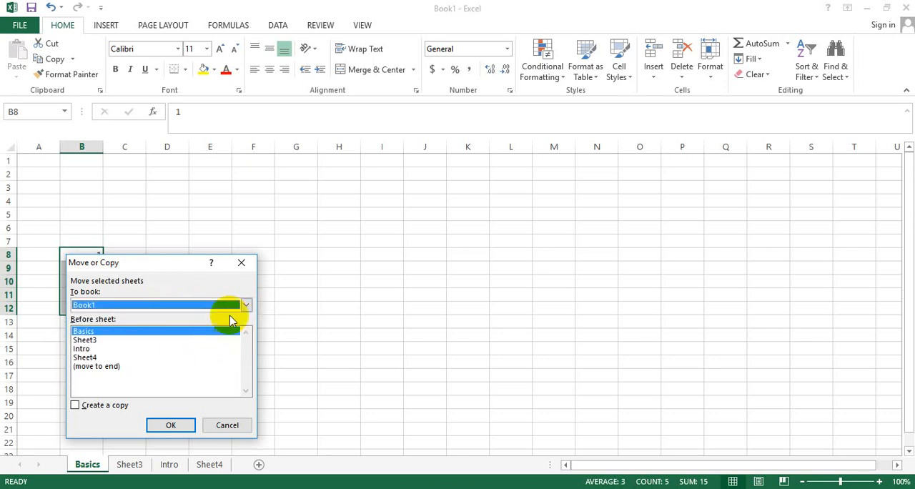
pyautogui.click(245, 305)
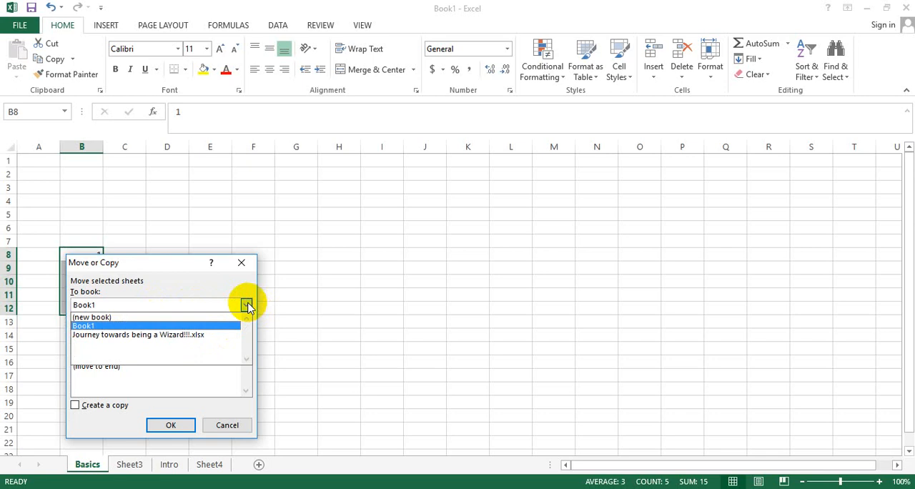
pyautogui.click(193, 317)
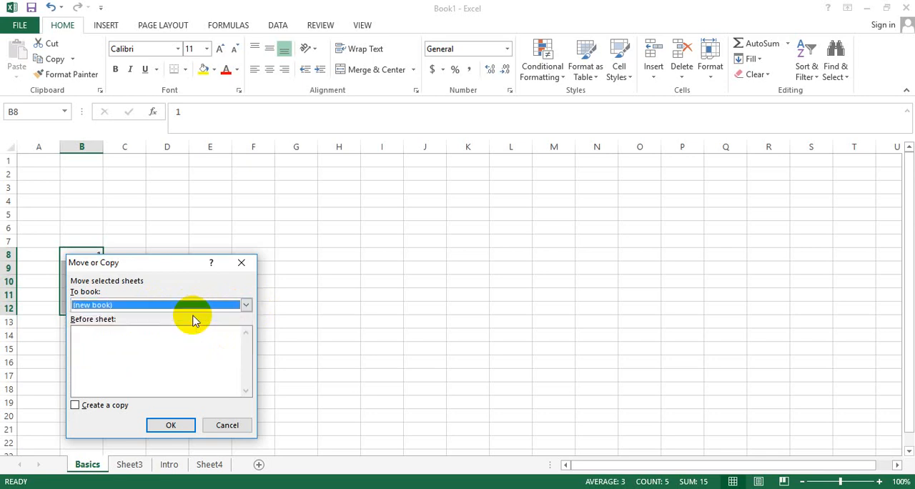
pyautogui.click(75, 405)
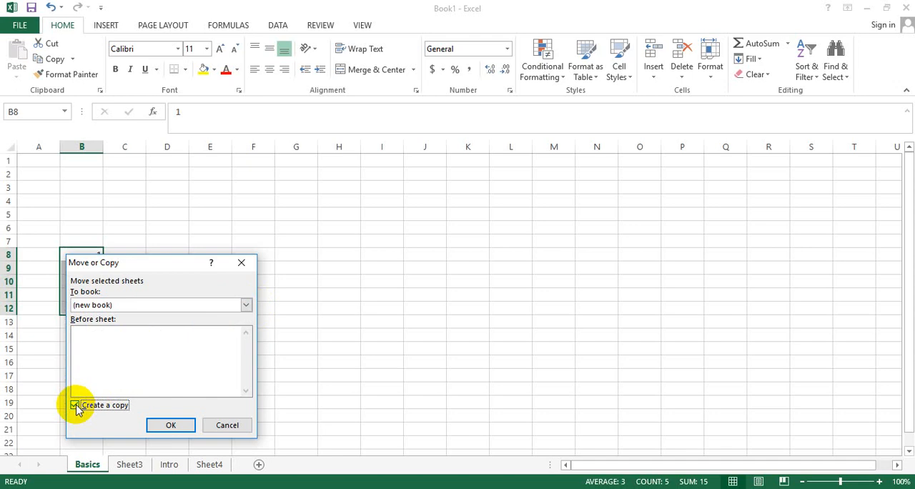
pyautogui.click(168, 425)
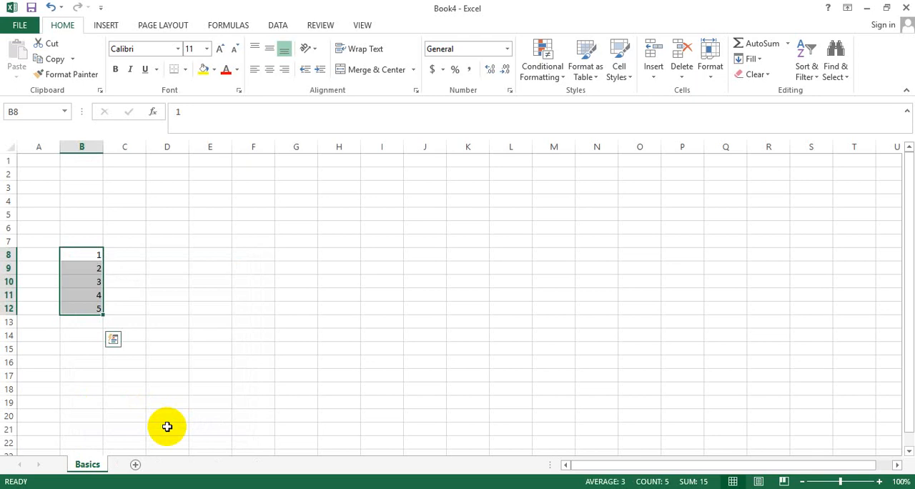